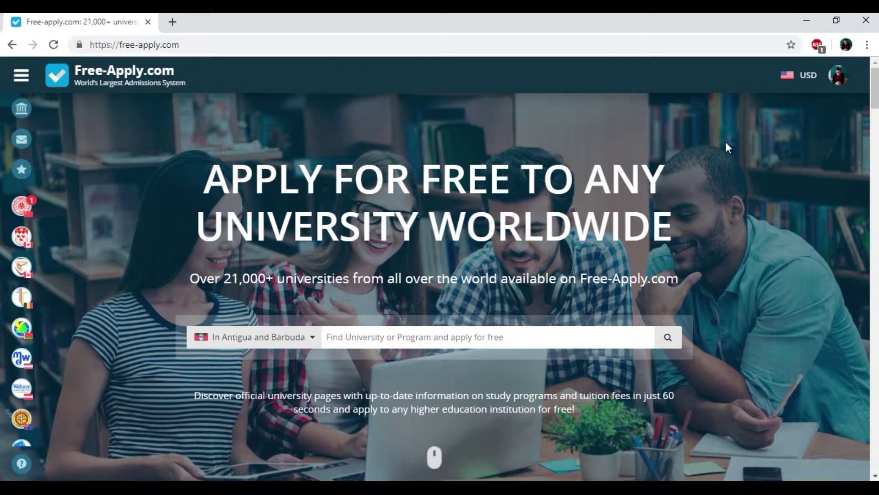
Choose Cyprus as the country to study in
scroll(478, 196, down, 5)
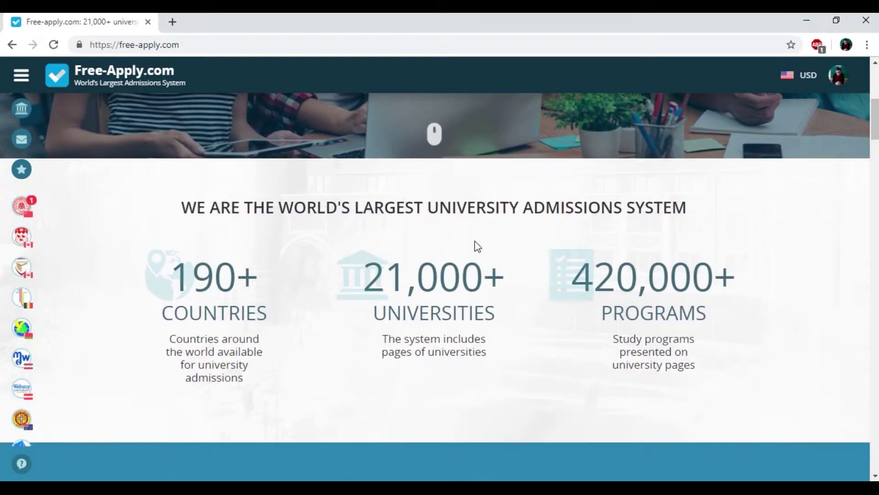
scroll(480, 270, down, 4)
scroll(478, 269, down, 5)
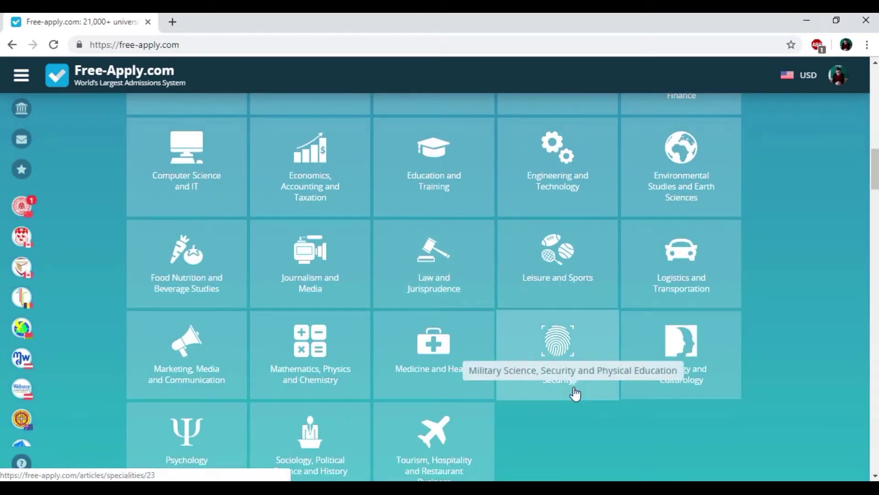
scroll(592, 435, down, 4)
scroll(575, 386, up, 14)
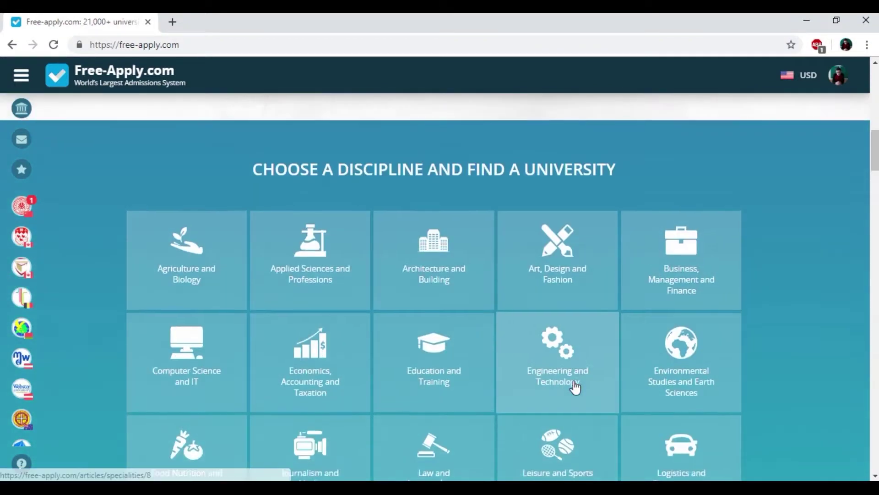
scroll(576, 371, up, 3)
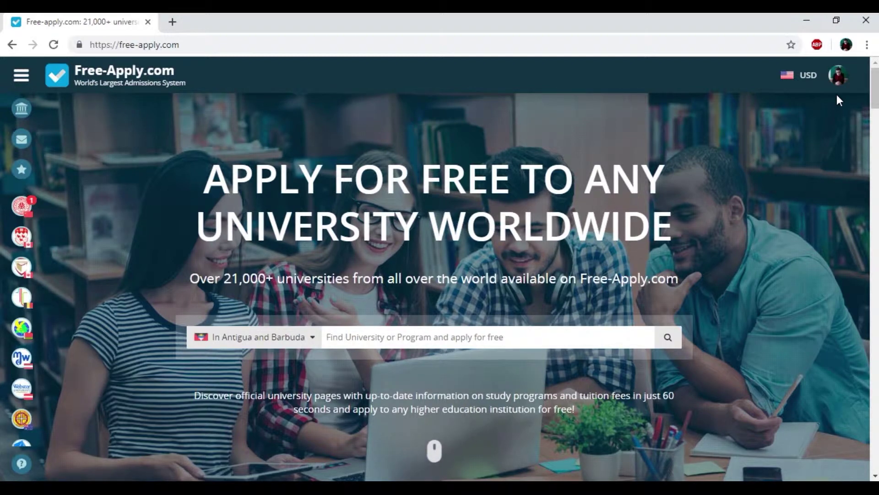
click(298, 346)
scroll(388, 389, down, 1)
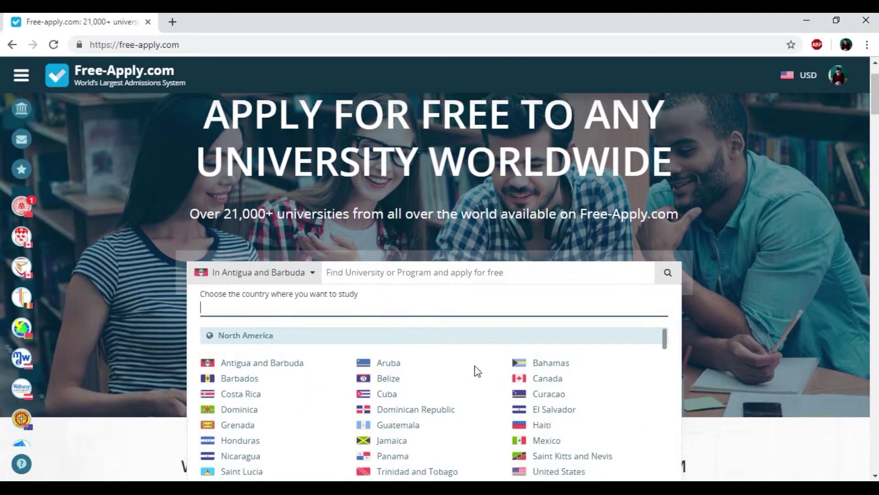
scroll(478, 371, down, 6)
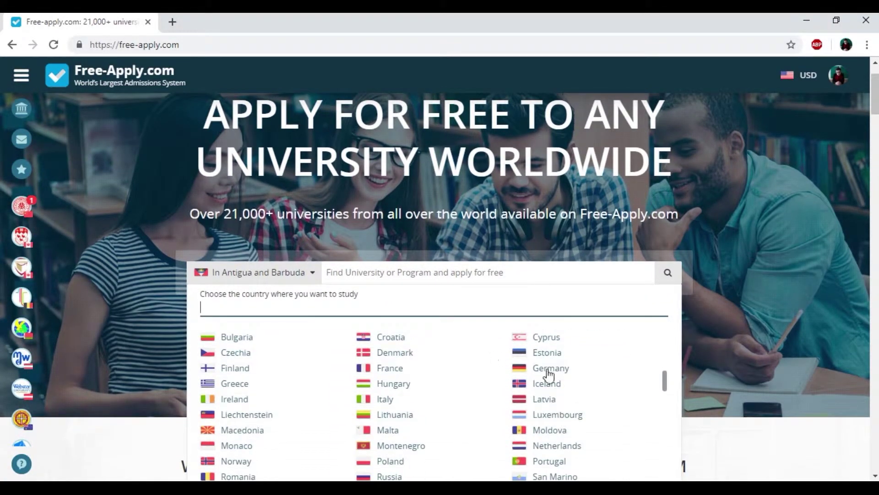
scroll(549, 375, up, 2)
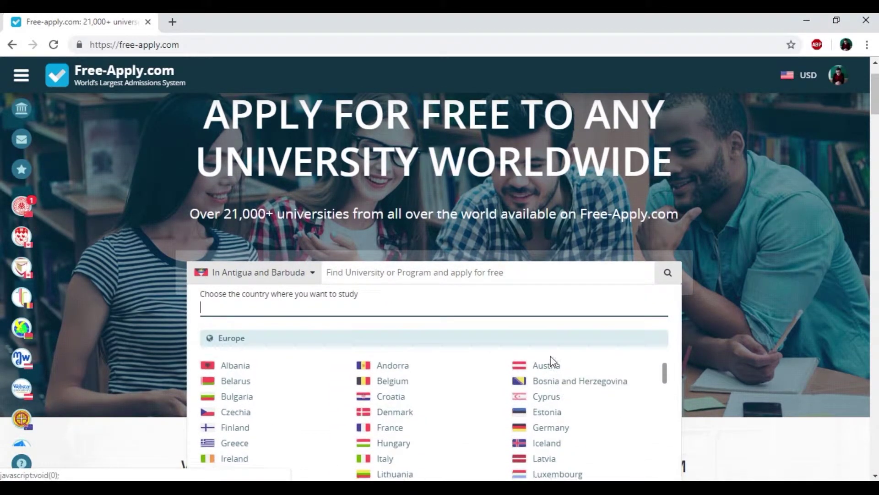
click(547, 403)
Search for 'Tou' and pick the Tourism program suggestion
click(356, 275)
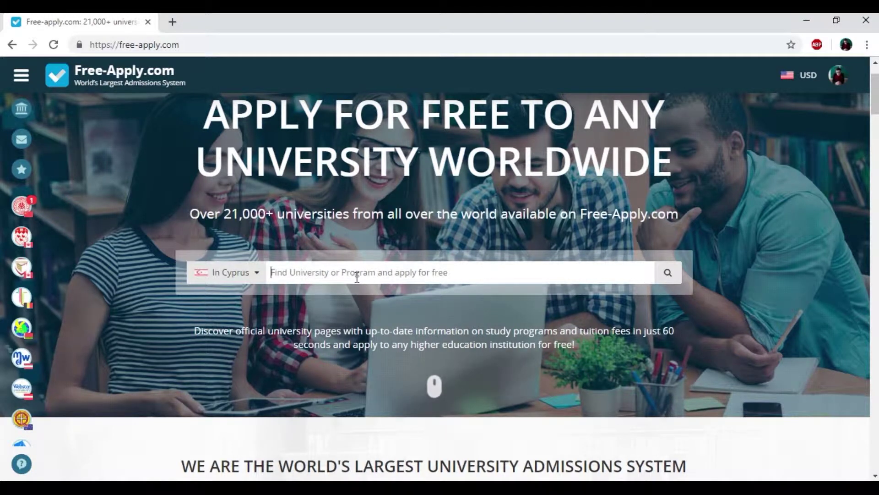
text(E)
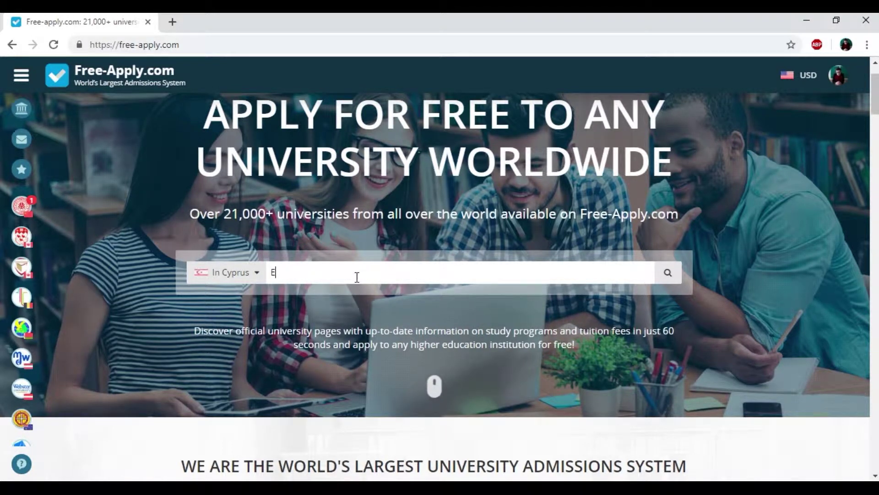
key(BackSpace)
text(Tou)
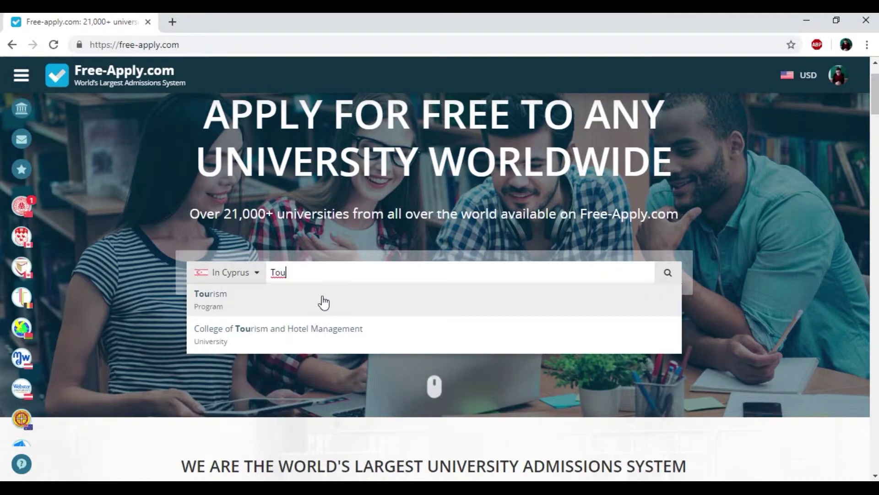
click(323, 297)
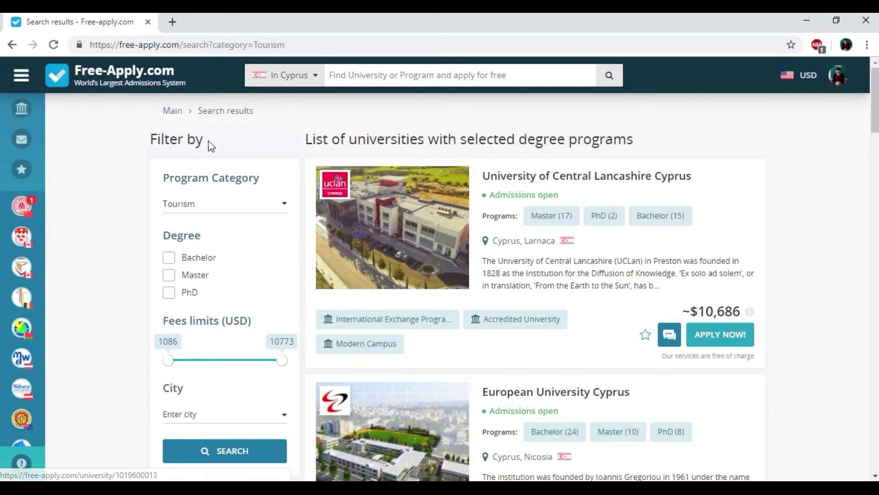
Restrict results to Bachelor programs and raise the minimum fee limit above 1086 USD
scroll(202, 254, down, 2)
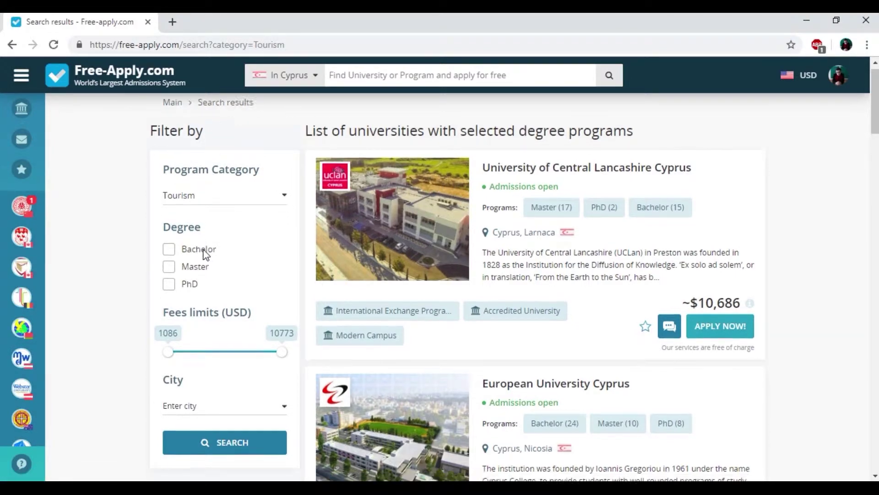
scroll(188, 261, up, 2)
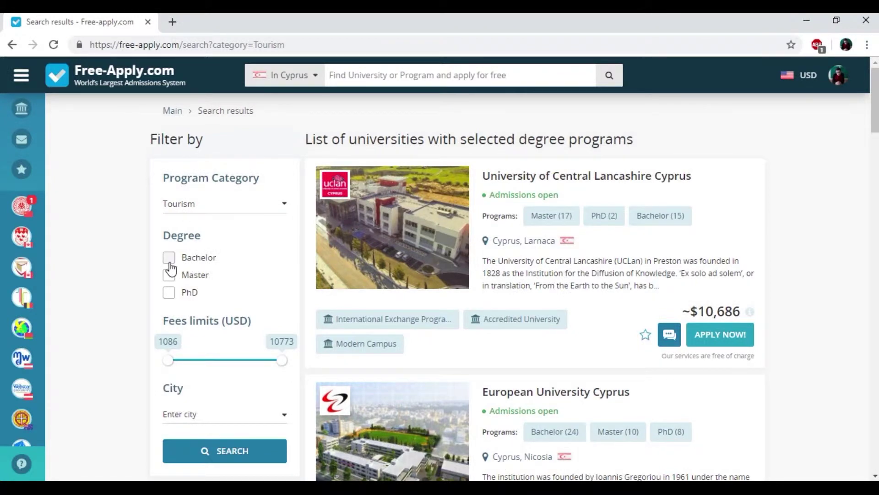
click(169, 264)
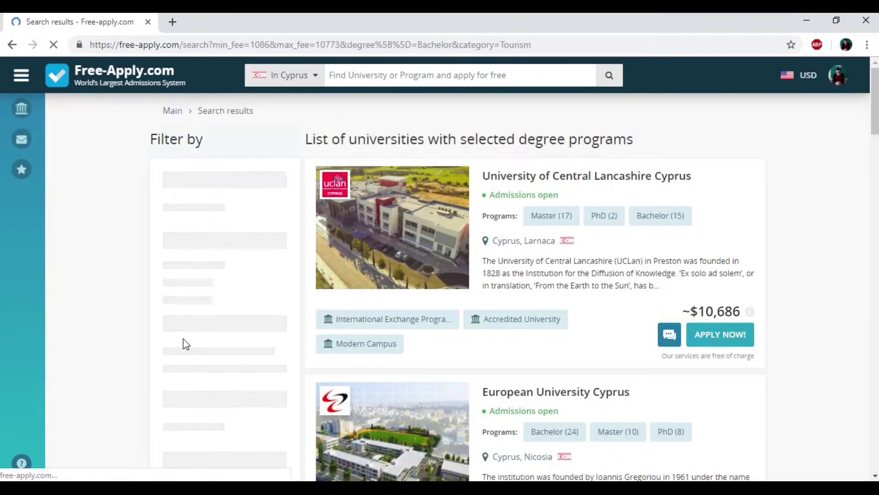
scroll(183, 344, down, 2)
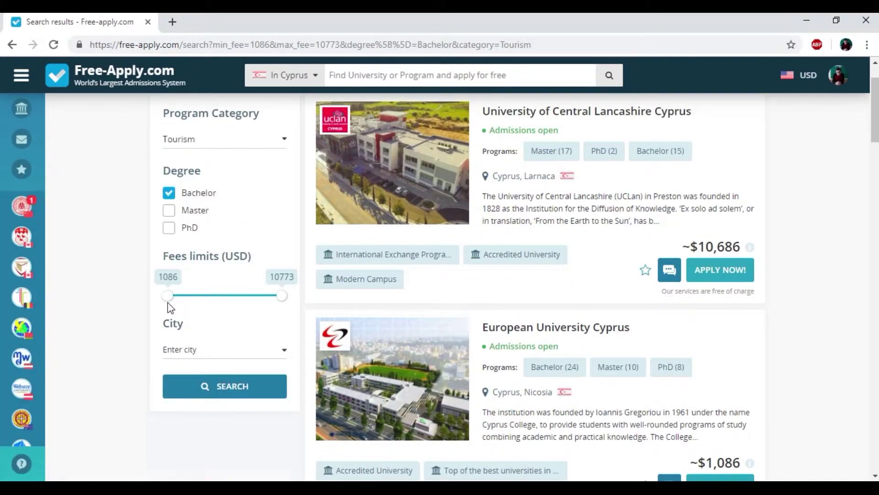
drag(168, 298, 192, 300)
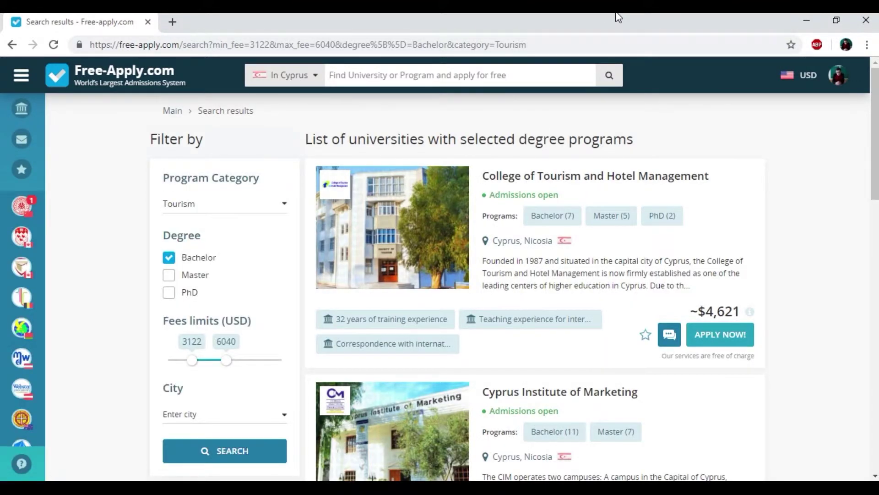
Scroll through the filtered results to find the Cyprus Institute of Marketing listing
scroll(546, 261, down, 4)
scroll(525, 267, down, 3)
scroll(524, 267, down, 10)
scroll(528, 293, up, 13)
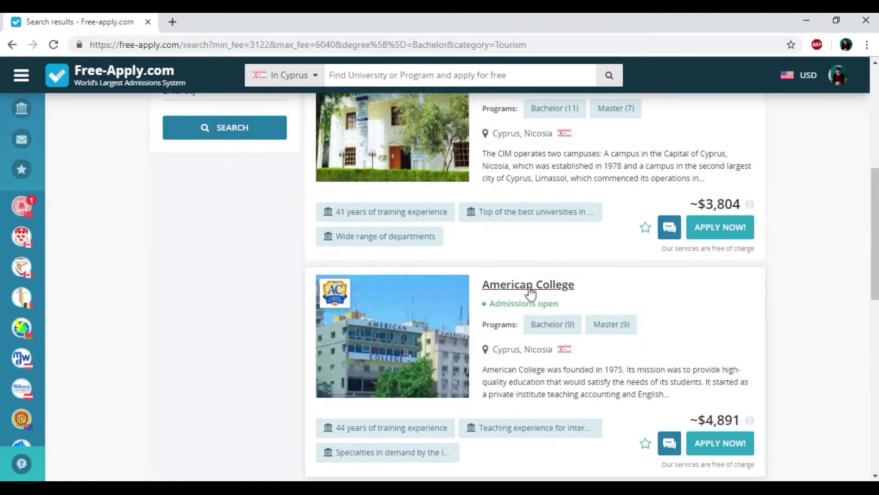
scroll(531, 282, up, 1)
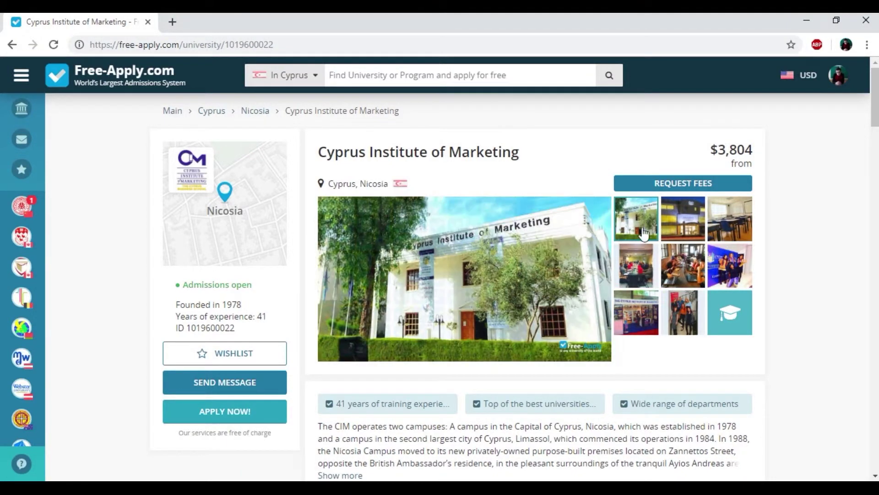
Expand the institute's full description and scroll down to its program list
scroll(641, 276, down, 3)
click(348, 346)
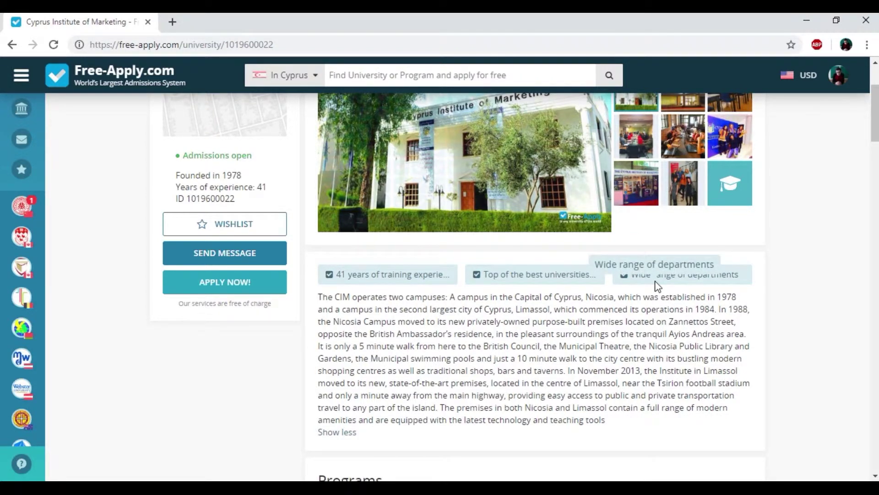
scroll(652, 293, down, 4)
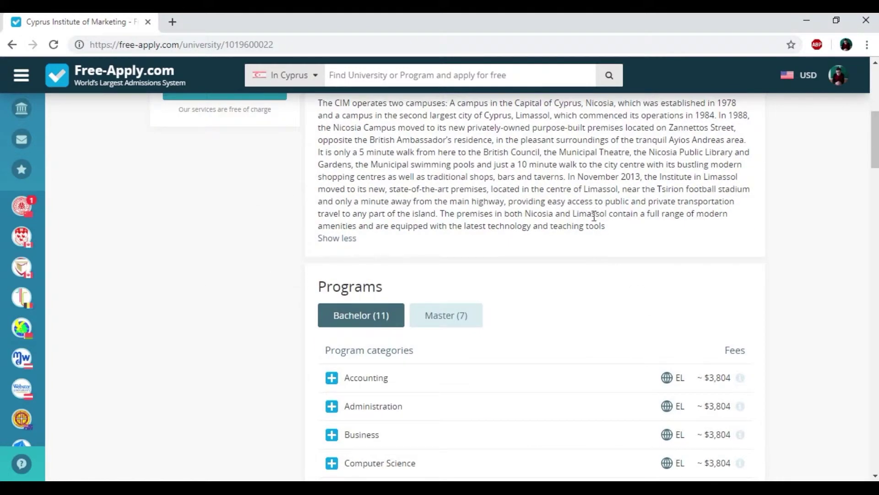
scroll(540, 245, down, 4)
scroll(483, 221, down, 4)
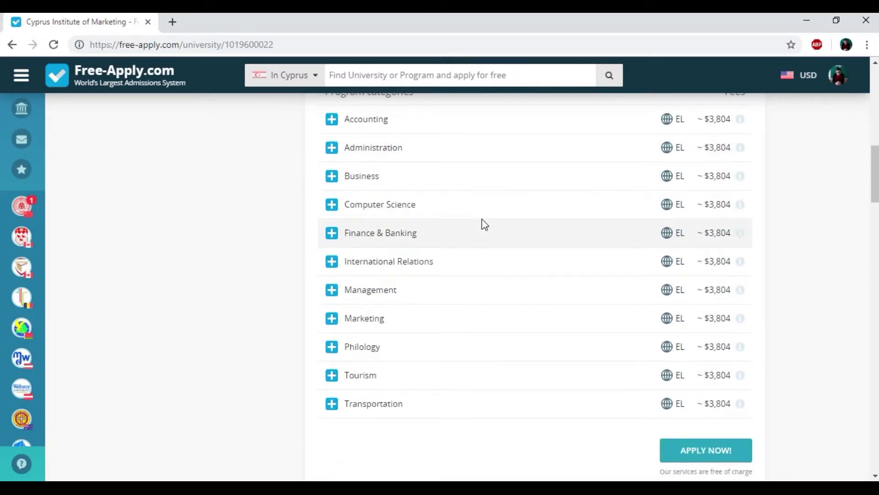
scroll(482, 219, up, 7)
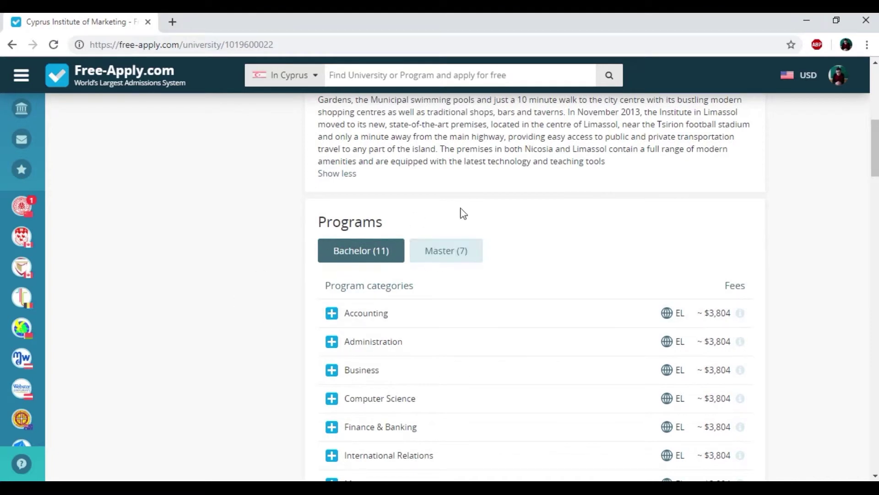
scroll(431, 285, down, 4)
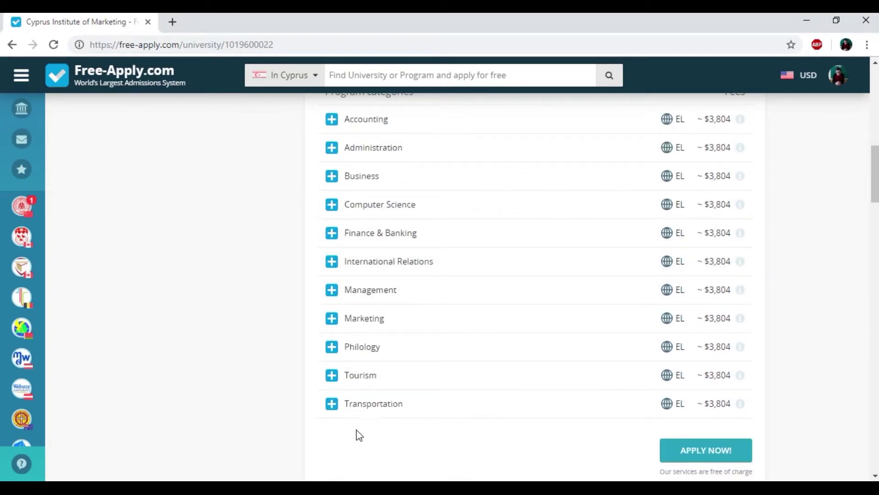
Select Bachelor of Tourism under the Tourism category and start the application
click(333, 378)
click(343, 405)
scroll(525, 378, down, 4)
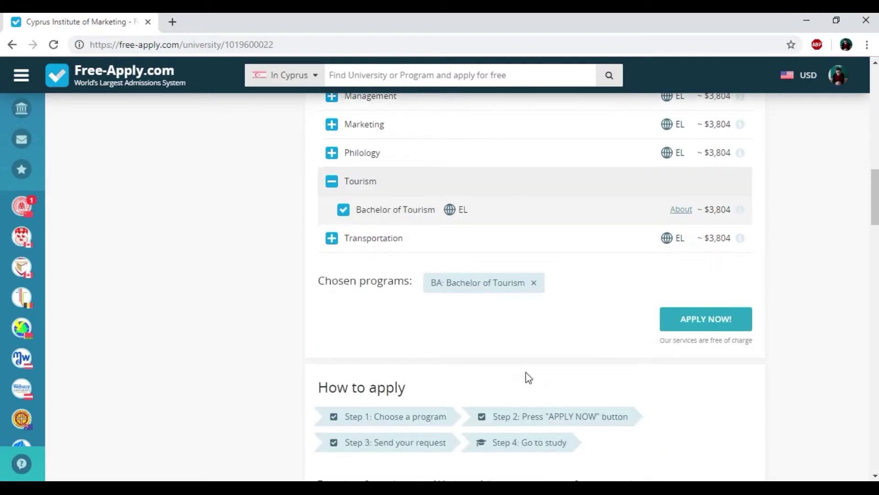
click(694, 320)
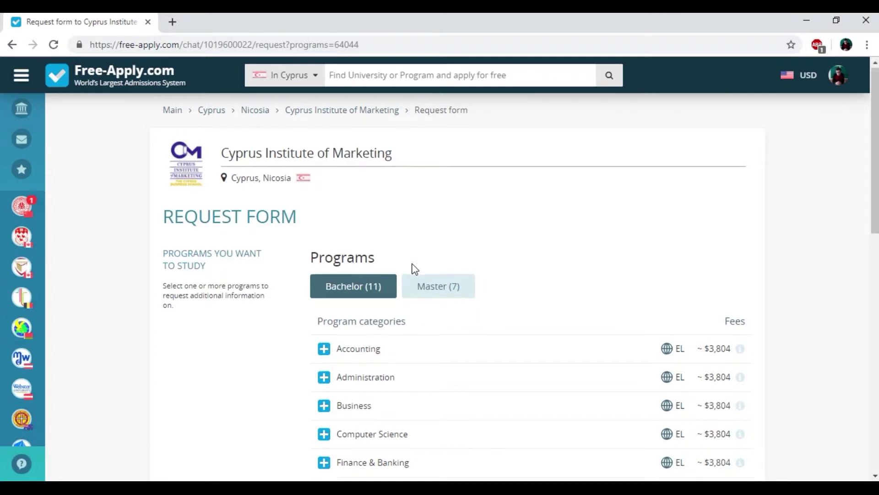
Add Bachelor of Transportation from the Transportation category and continue to the recommended questions
scroll(412, 266, down, 4)
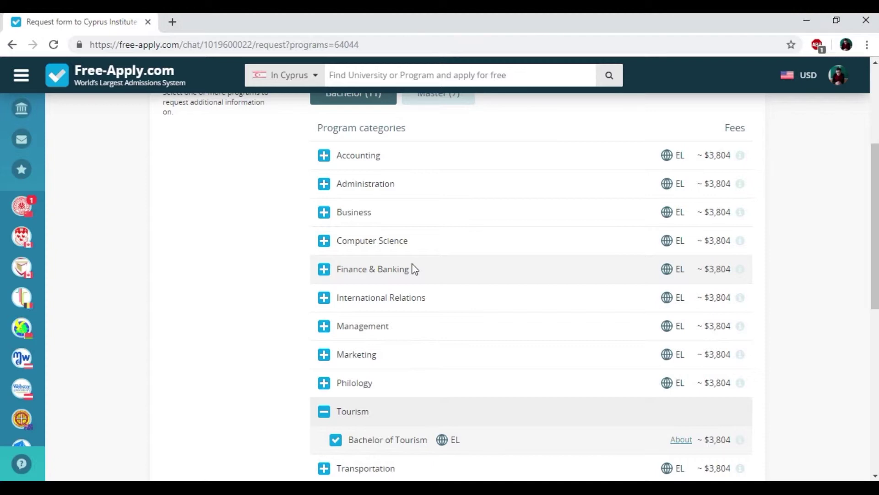
scroll(488, 307, down, 6)
scroll(488, 323, up, 5)
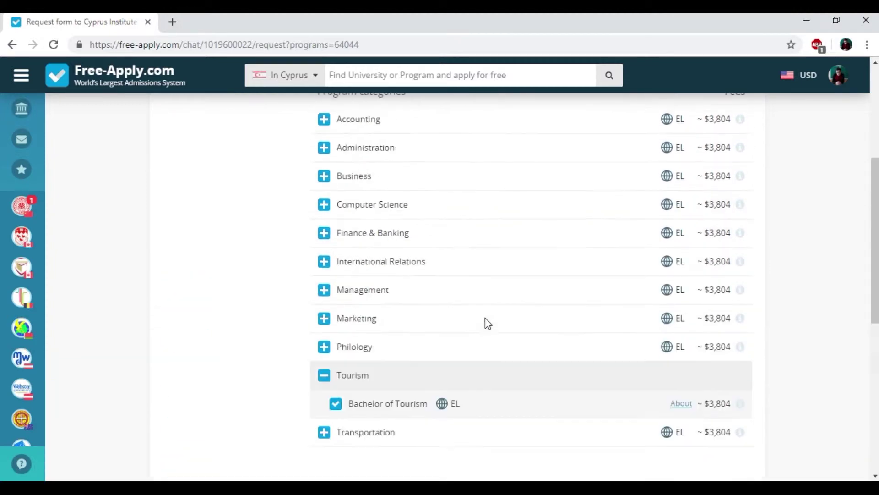
scroll(485, 322, up, 4)
scroll(426, 341, down, 3)
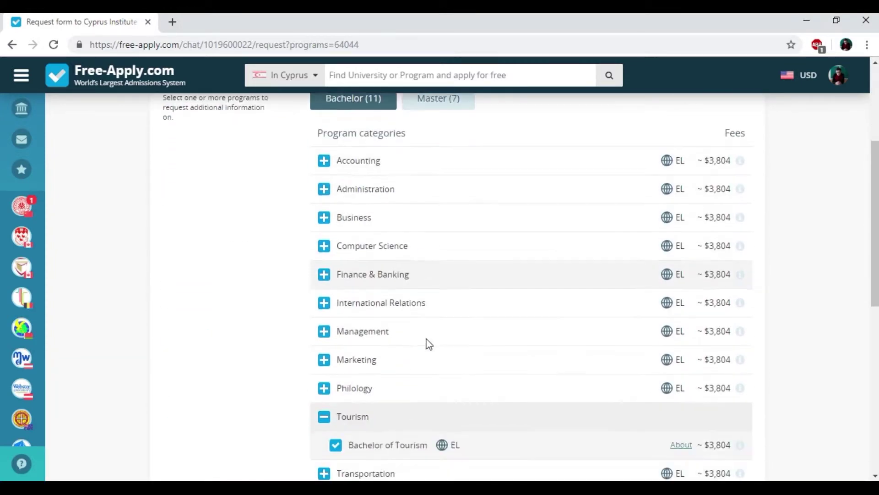
scroll(429, 344, down, 2)
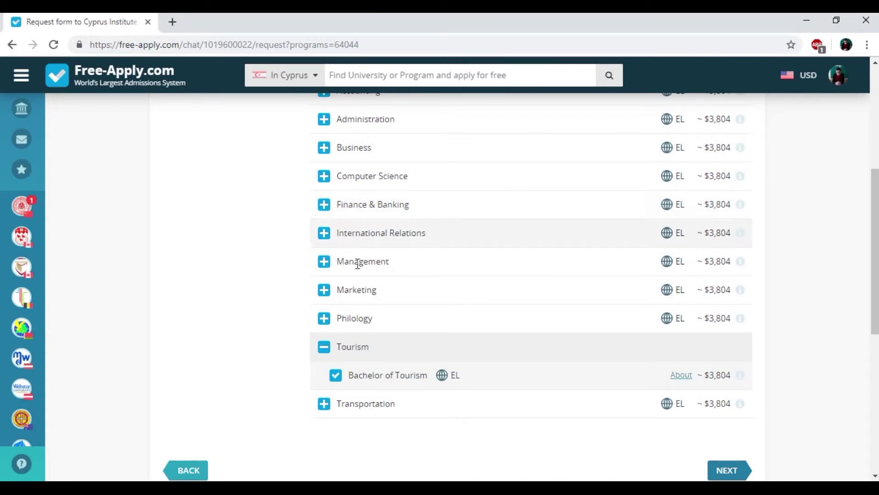
click(326, 409)
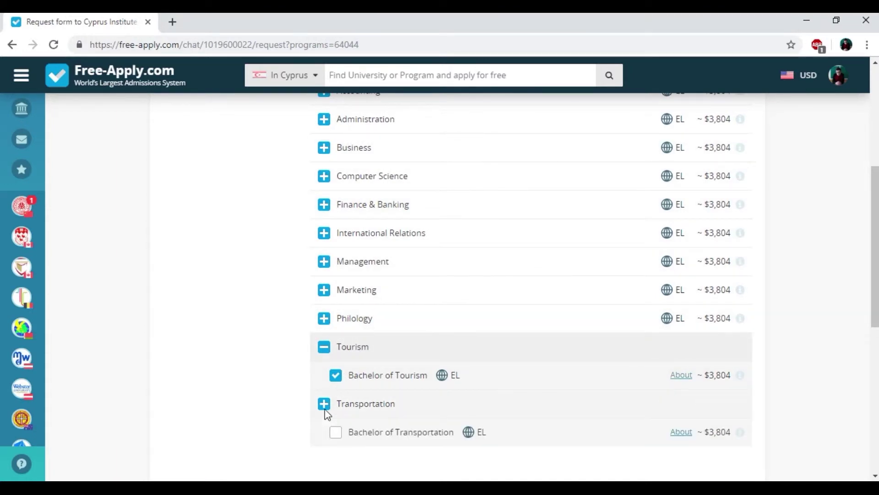
click(335, 432)
scroll(652, 307, down, 4)
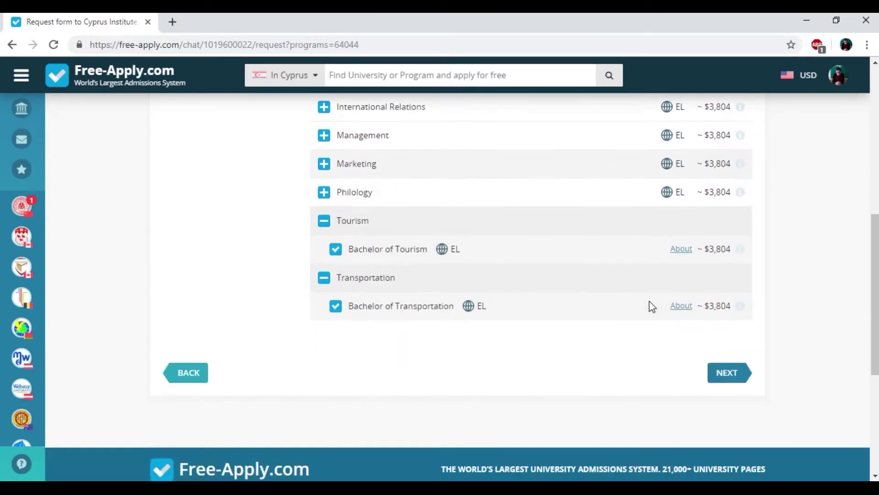
click(739, 370)
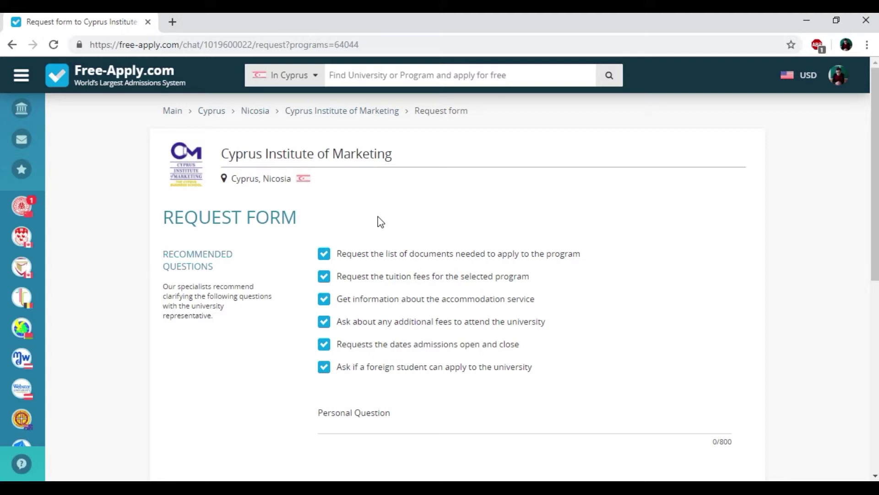
Add the personal question 'How far chummery from university' and continue to similar universities
scroll(380, 223, down, 2)
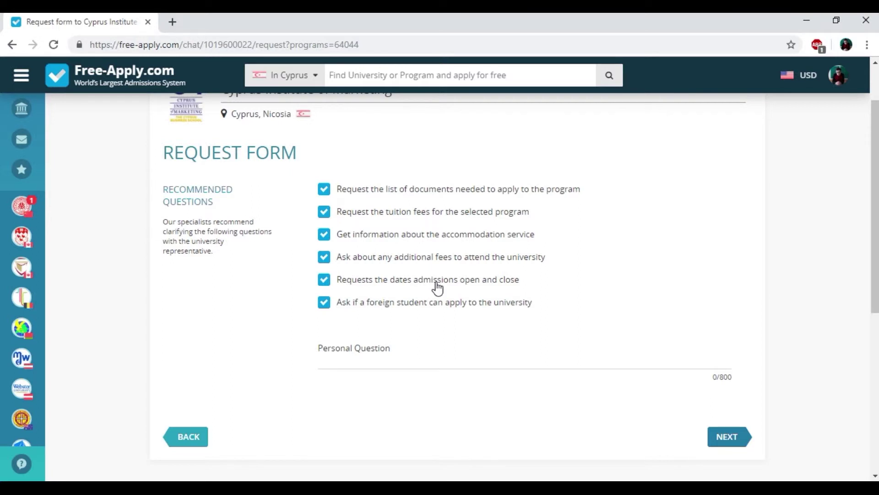
click(426, 364)
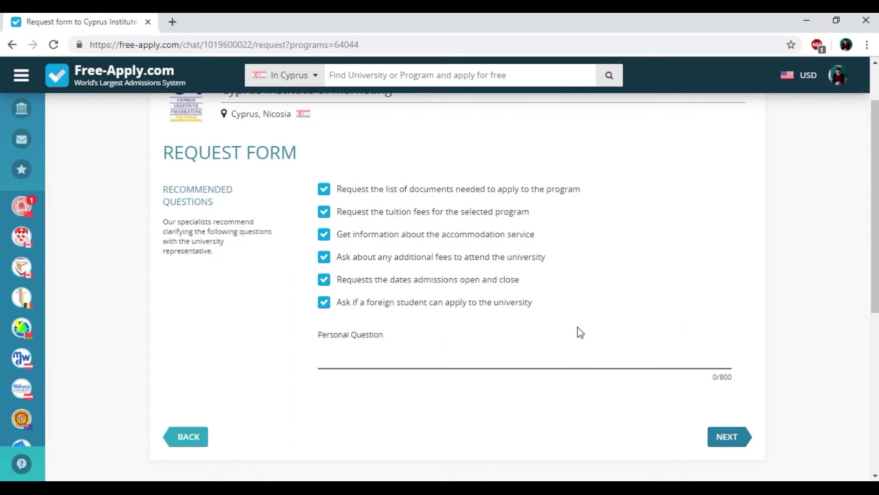
text(How far chummery )
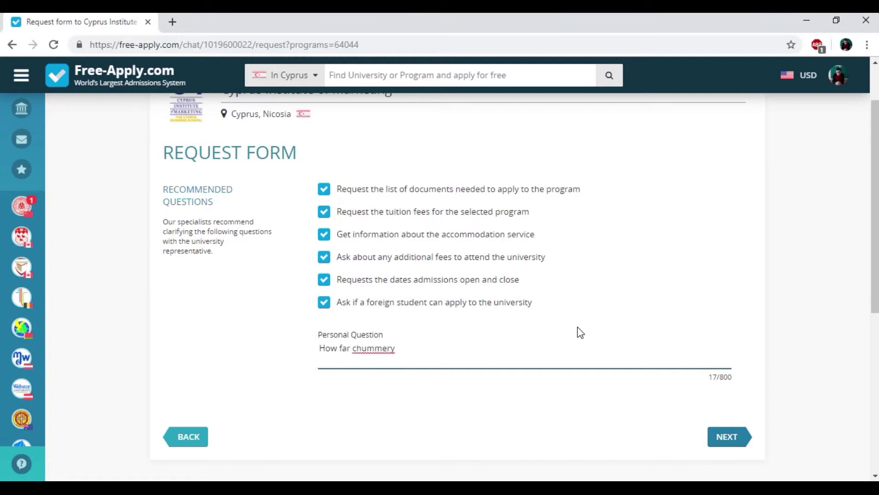
text(from university)
click(732, 440)
Untick all five similar universities, from Central Lancashire Cyprus to University of Nicosia
scroll(362, 221, down, 3)
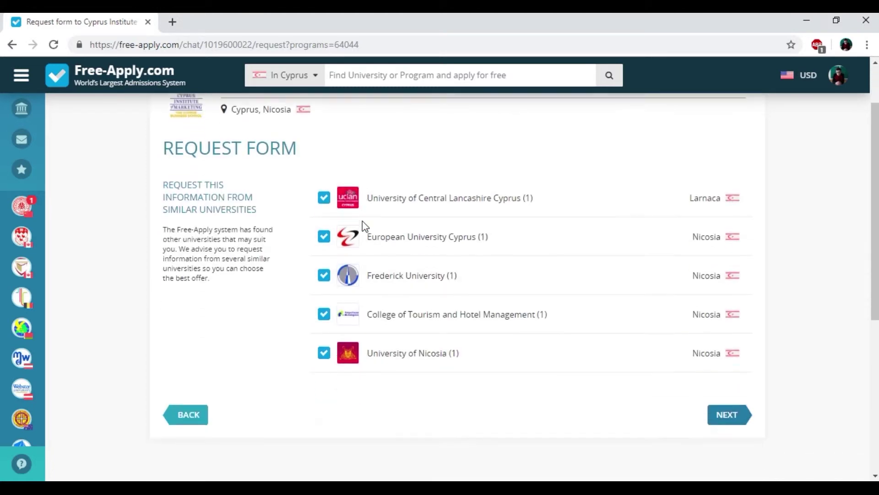
scroll(516, 251, up, 3)
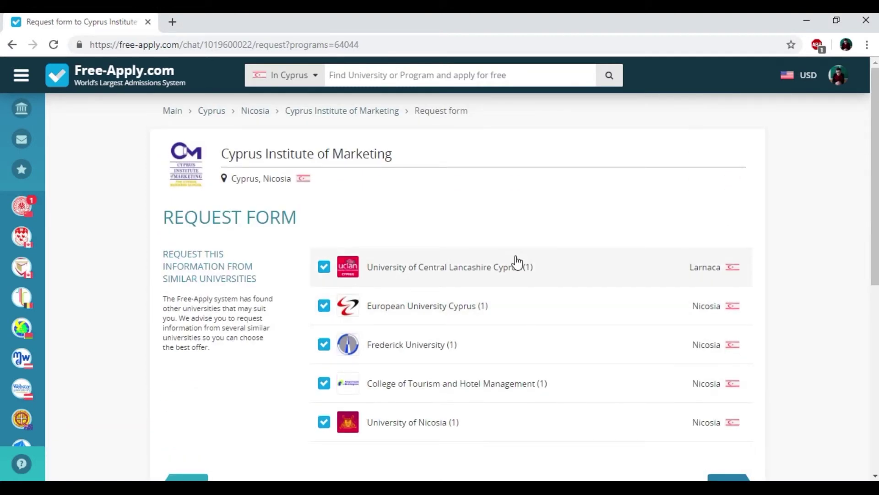
click(324, 266)
scroll(323, 266, down, 3)
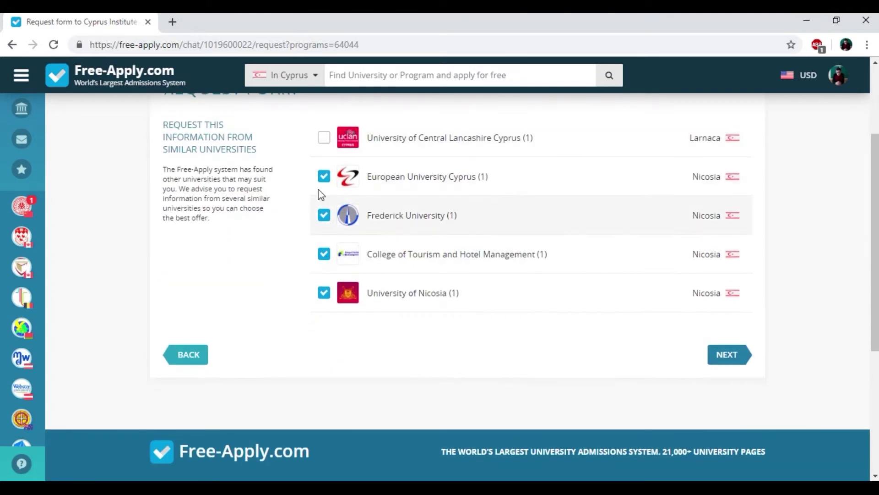
click(324, 177)
click(324, 215)
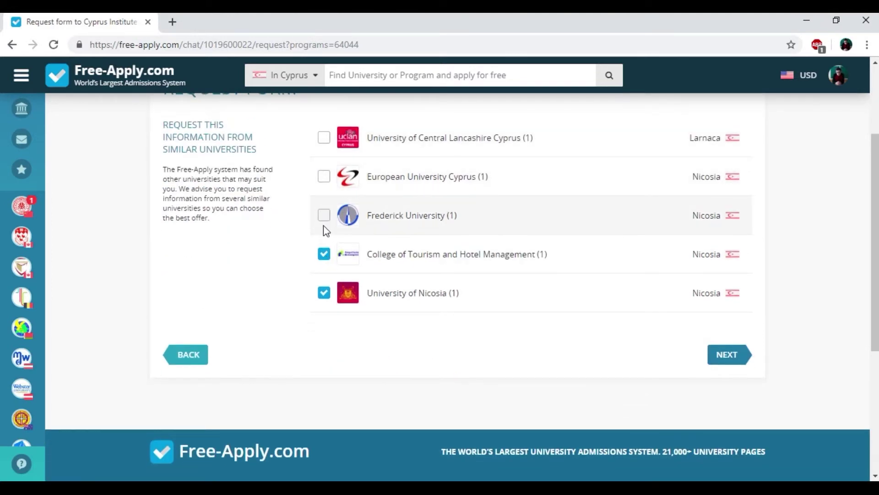
click(324, 254)
click(324, 293)
Review the message preview and send the request to the admissions office
click(726, 360)
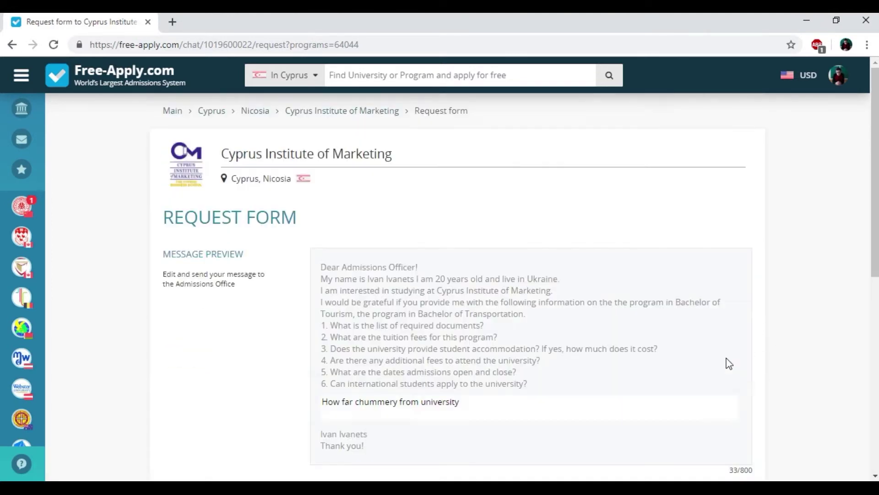
scroll(561, 302, down, 2)
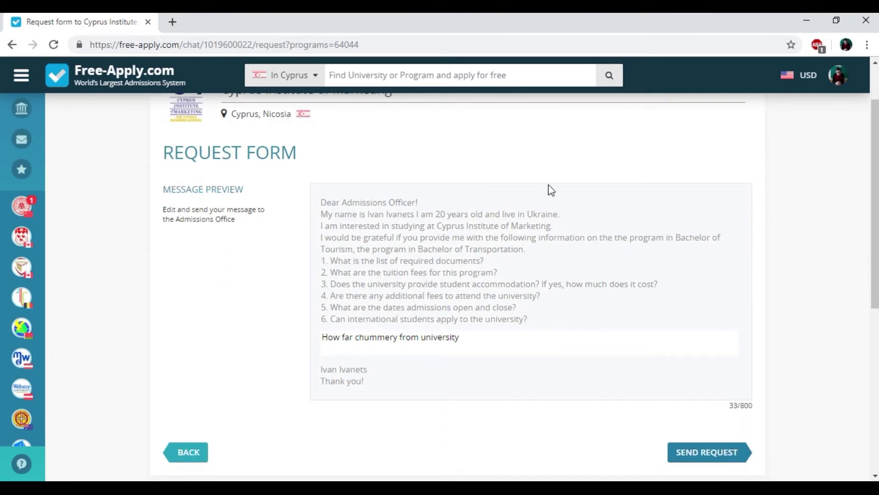
scroll(485, 240, down, 5)
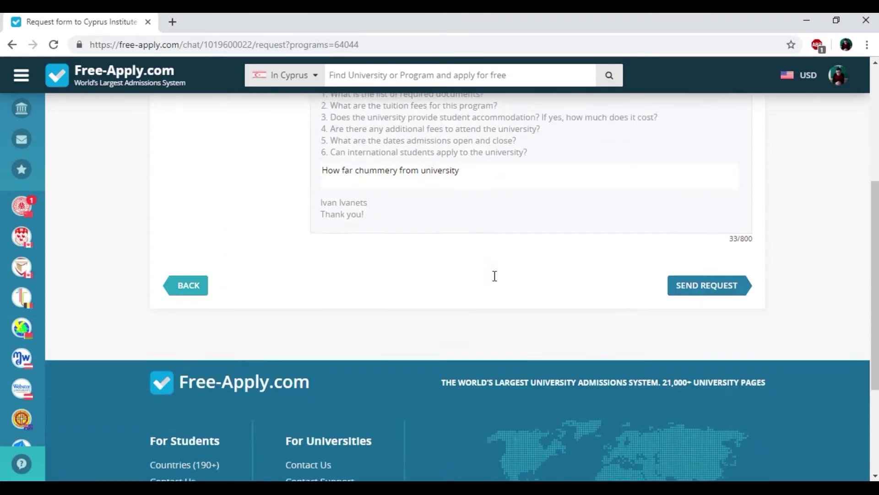
click(708, 265)
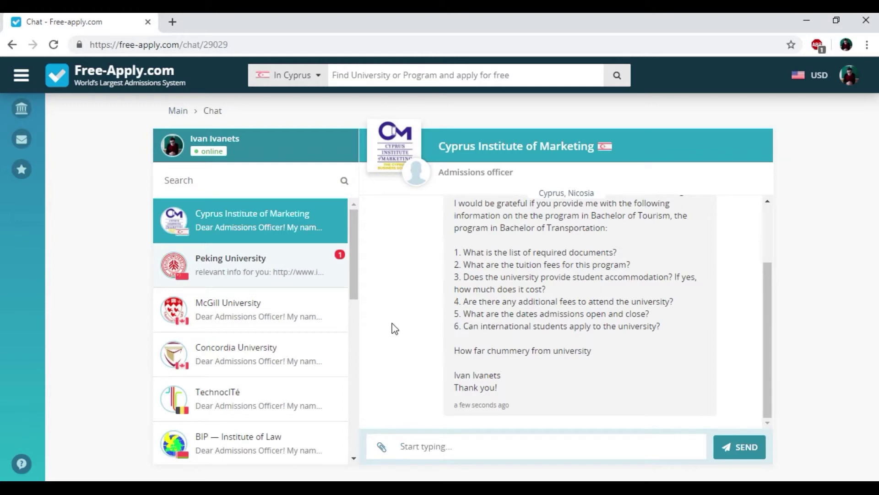
click(312, 265)
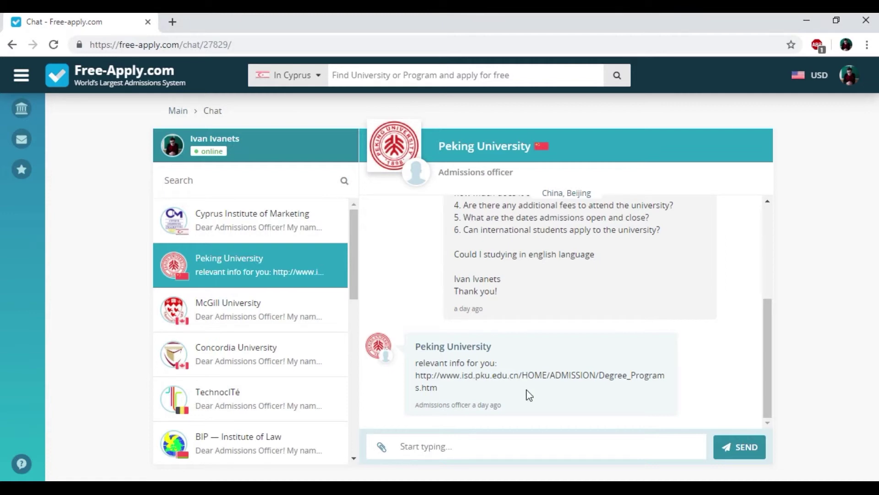
click(304, 219)
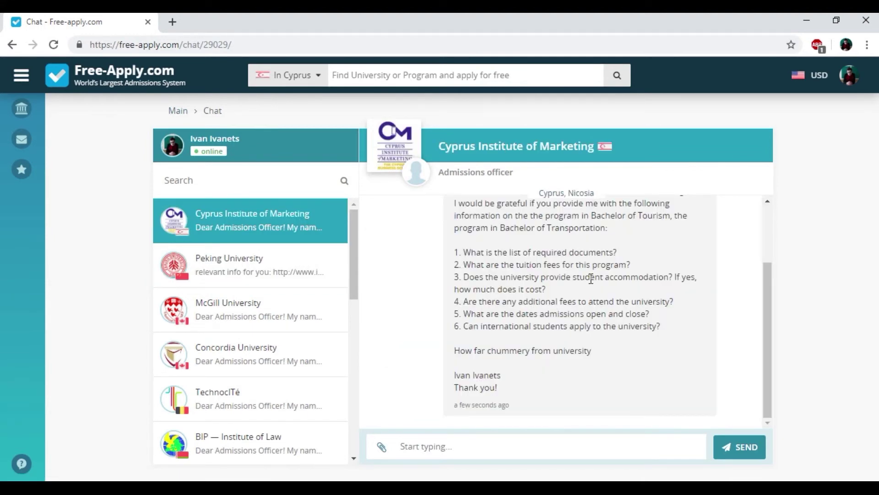